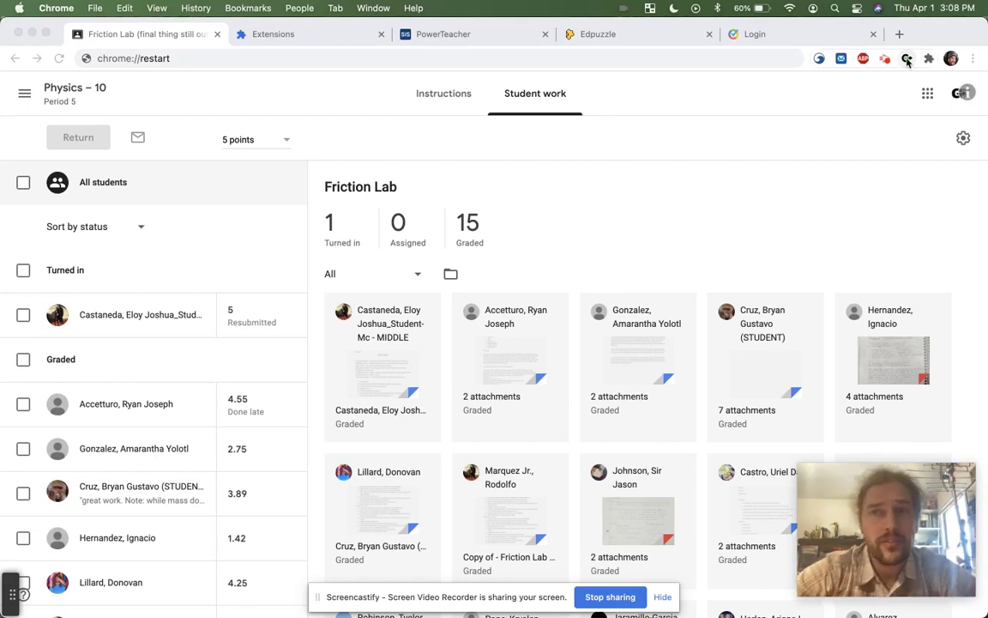
- Open the Grade Transferer popup and run Grab Data on the Friction Lab page
click(907, 58)
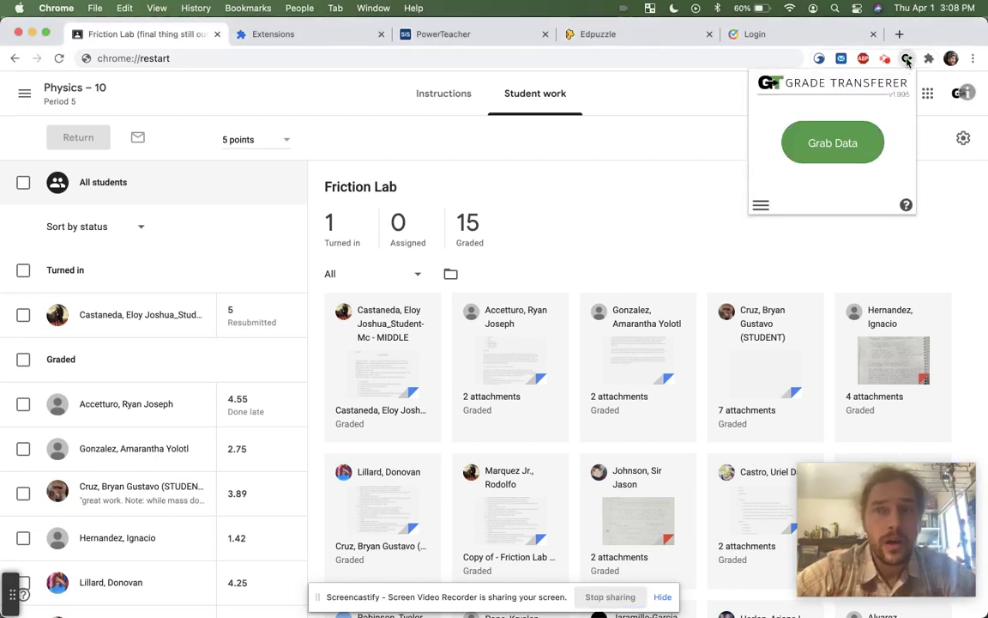
click(823, 147)
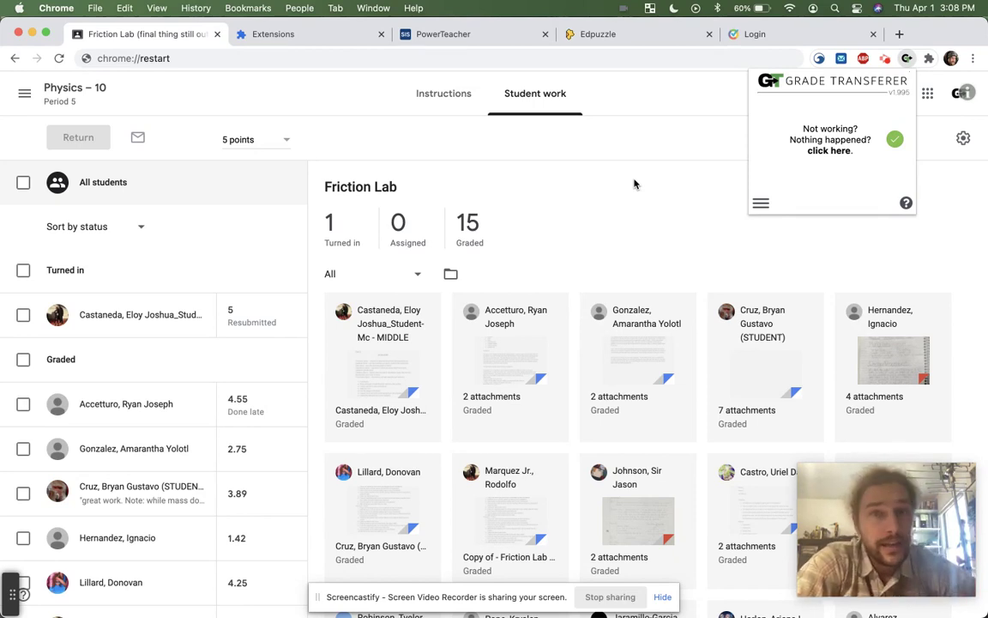
- Report the failed grab, accept the refresh warning, and regrab Friction Lab grades for 16 students
click(829, 149)
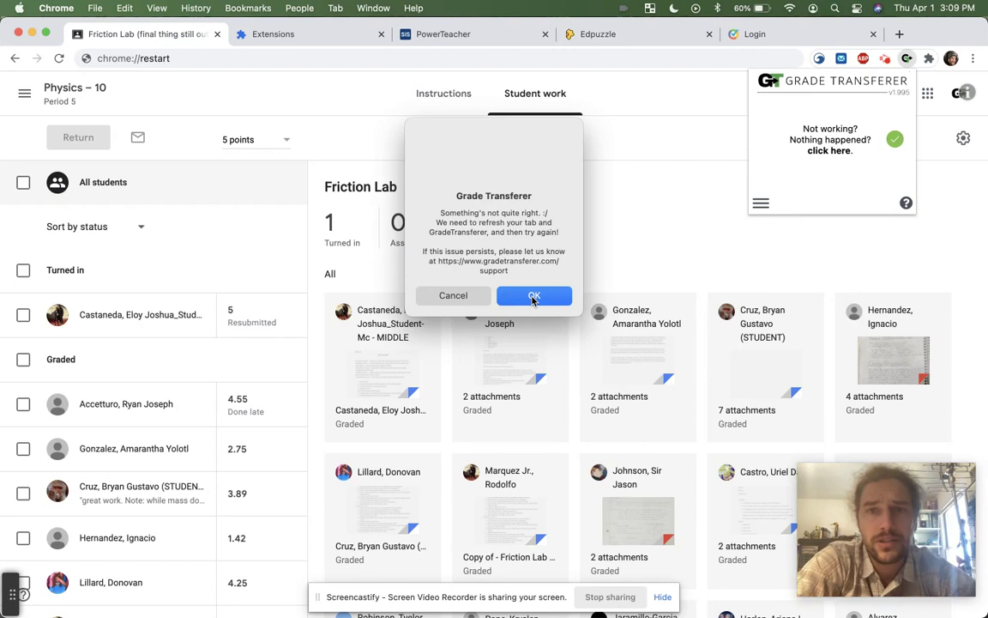
click(534, 296)
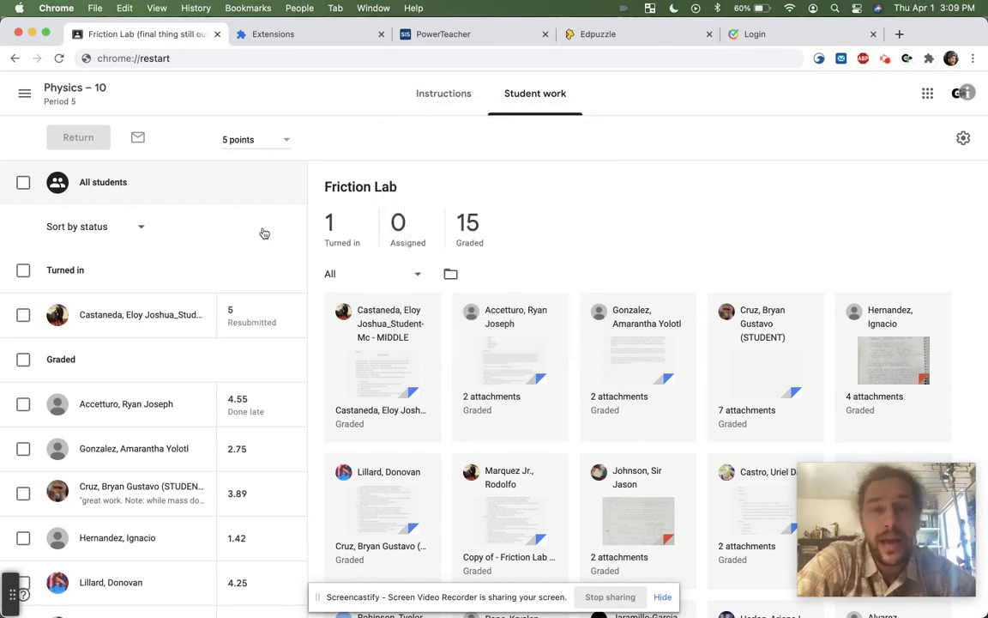
click(906, 58)
click(817, 138)
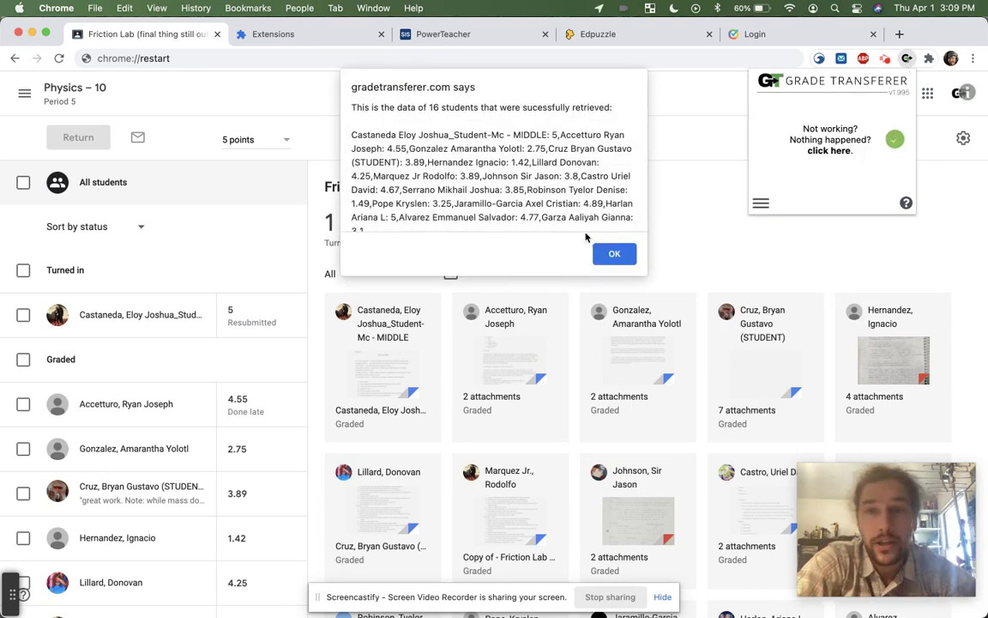
click(612, 253)
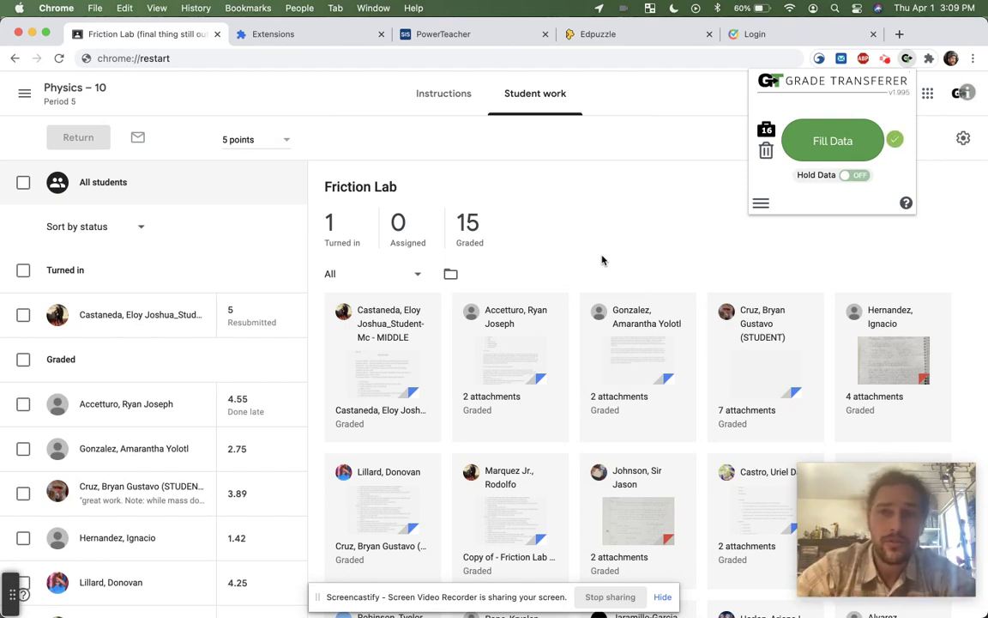
- Close the Grade Transferer popup and reopen it, now offering only Grab Data
click(602, 262)
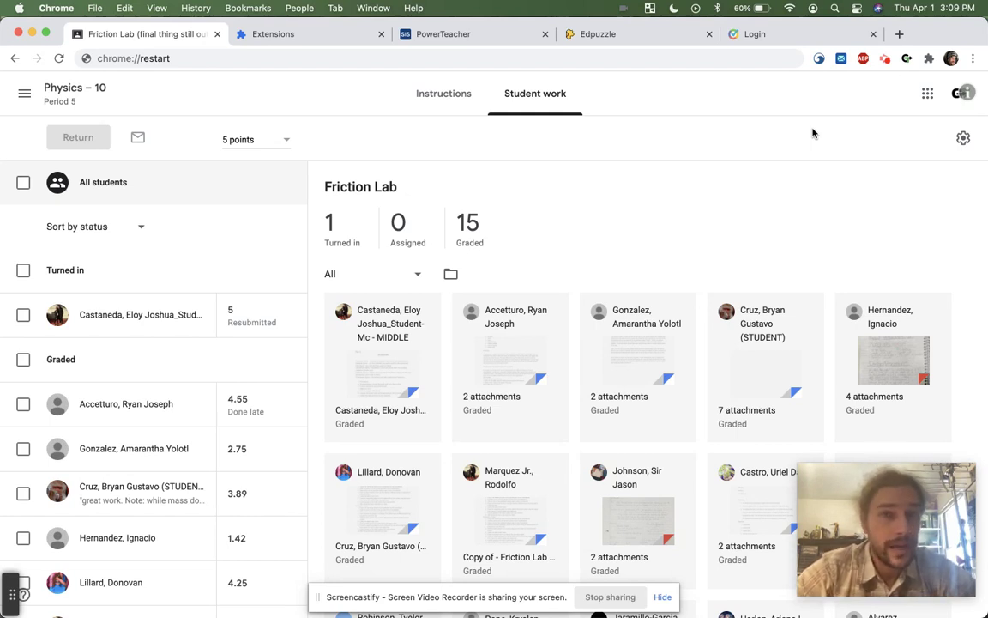
click(907, 58)
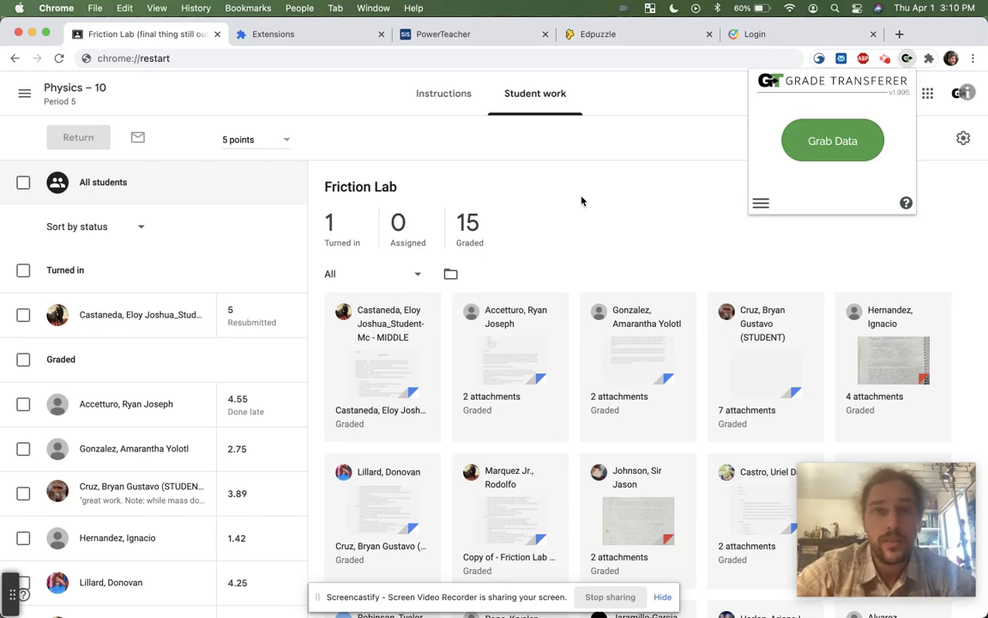
- Select the chrome://restart address and place the cursor at its end
click(183, 58)
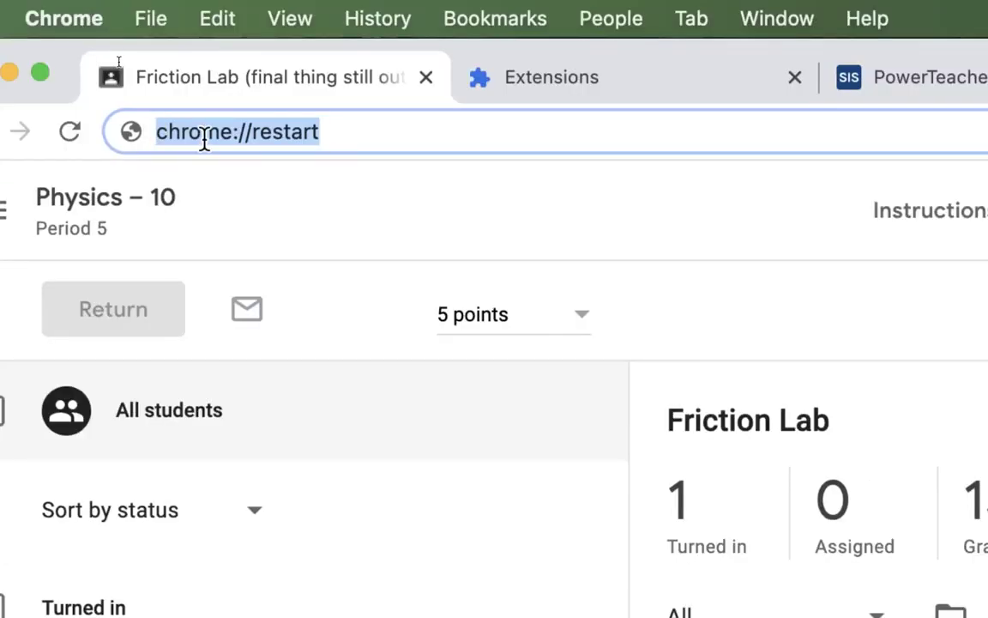
click(344, 132)
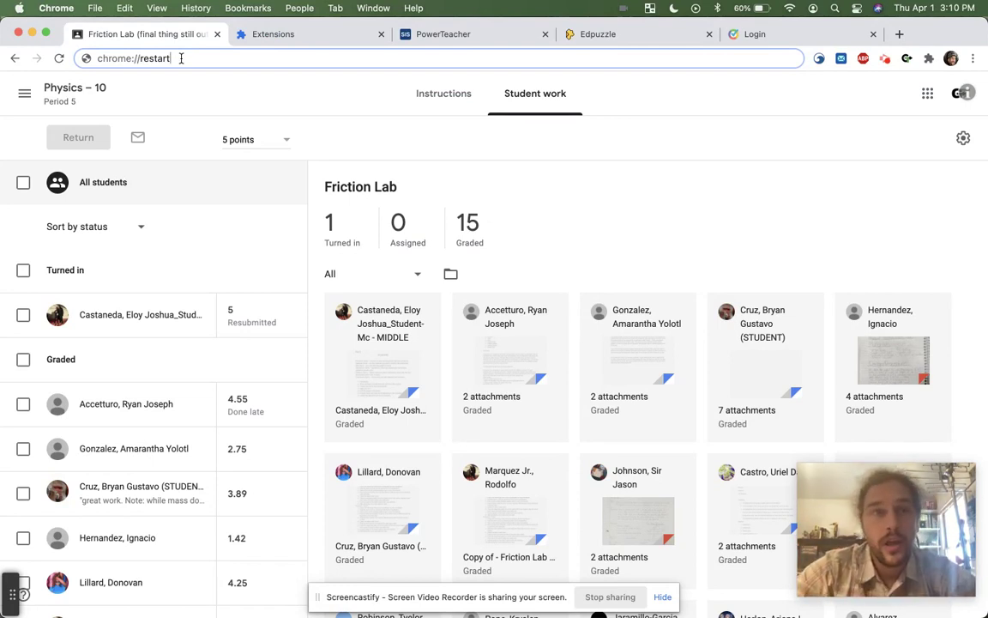
- Switch to the Extensions page and confirm Grade Transferer 1.995 is enabled
click(273, 35)
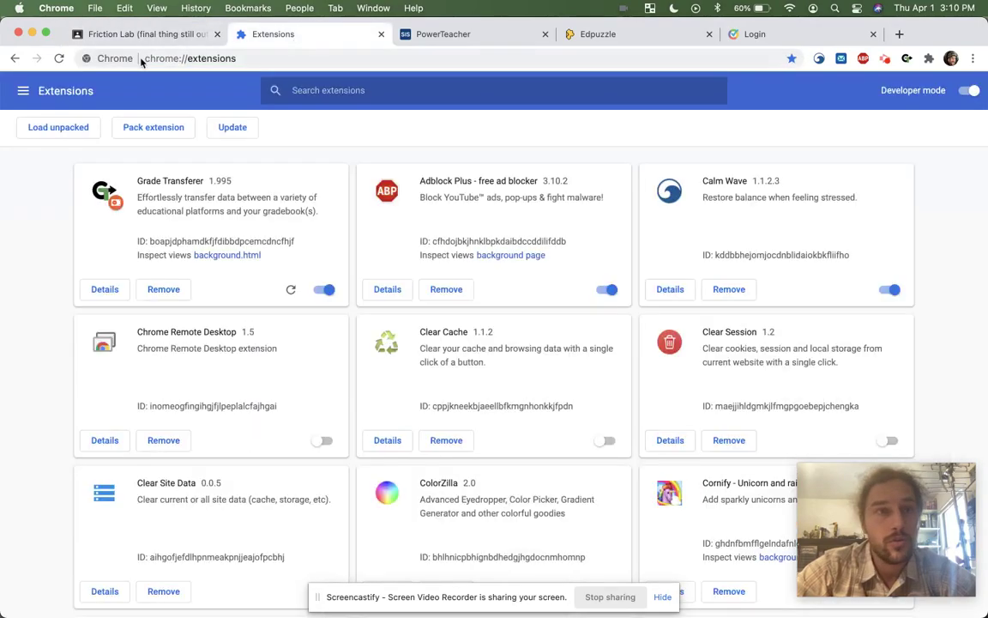
click(168, 56)
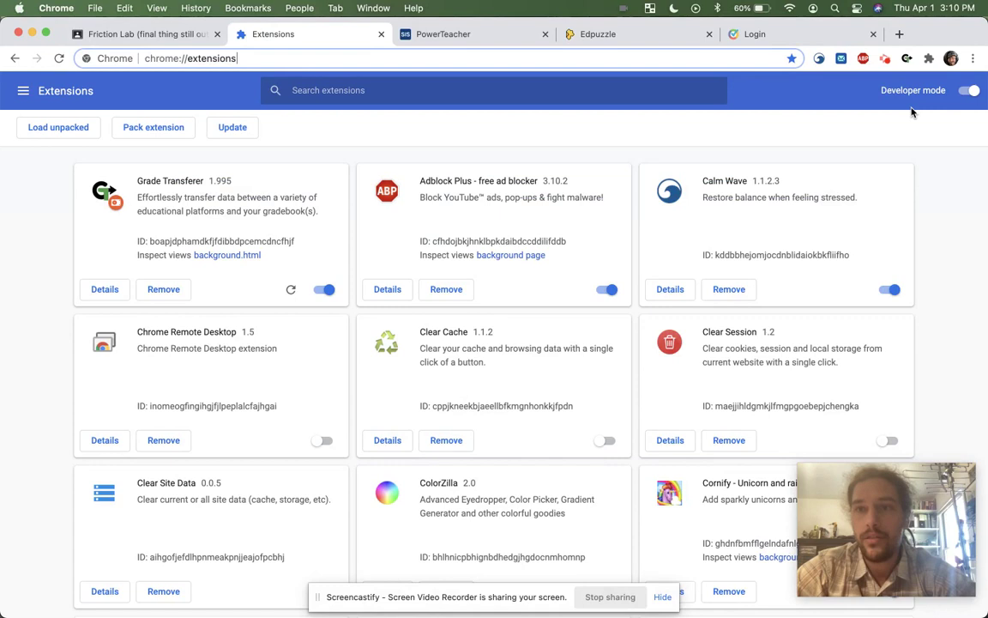
click(858, 95)
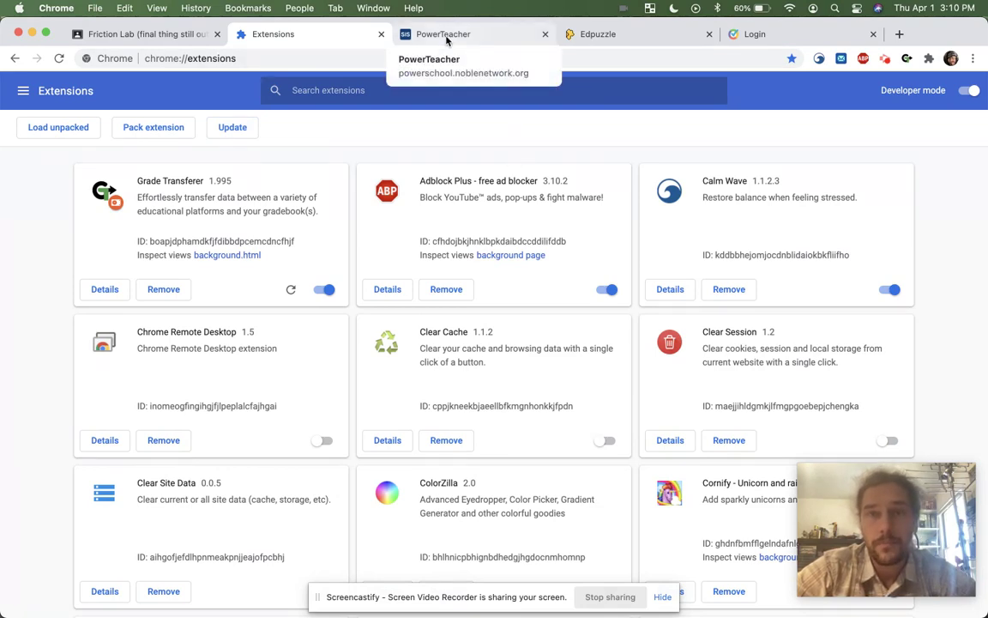
- Return to Friction Lab student work, grab the 16 students' grades, and close the popup
click(137, 34)
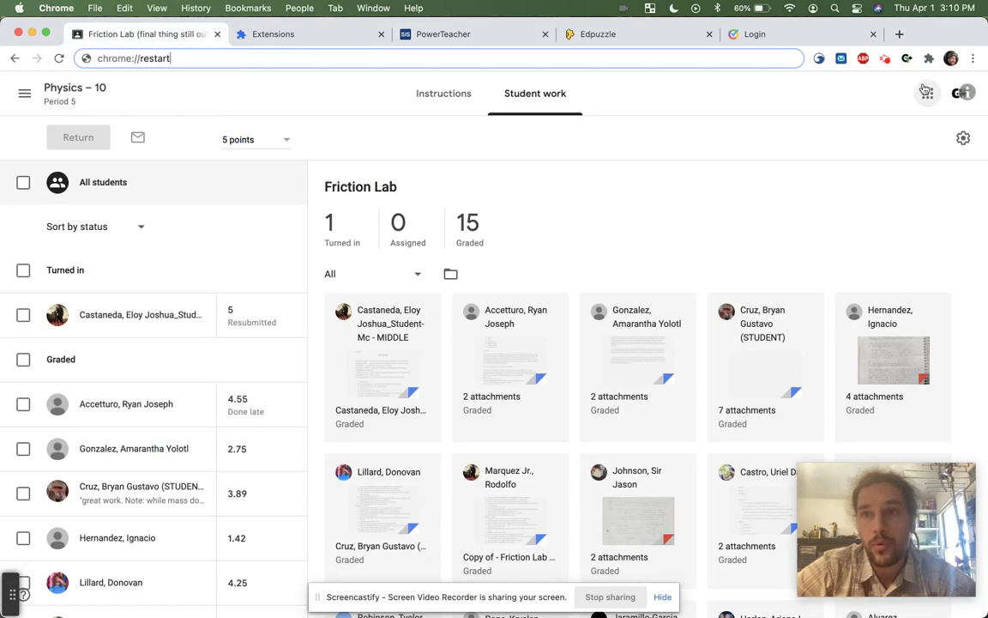
click(906, 58)
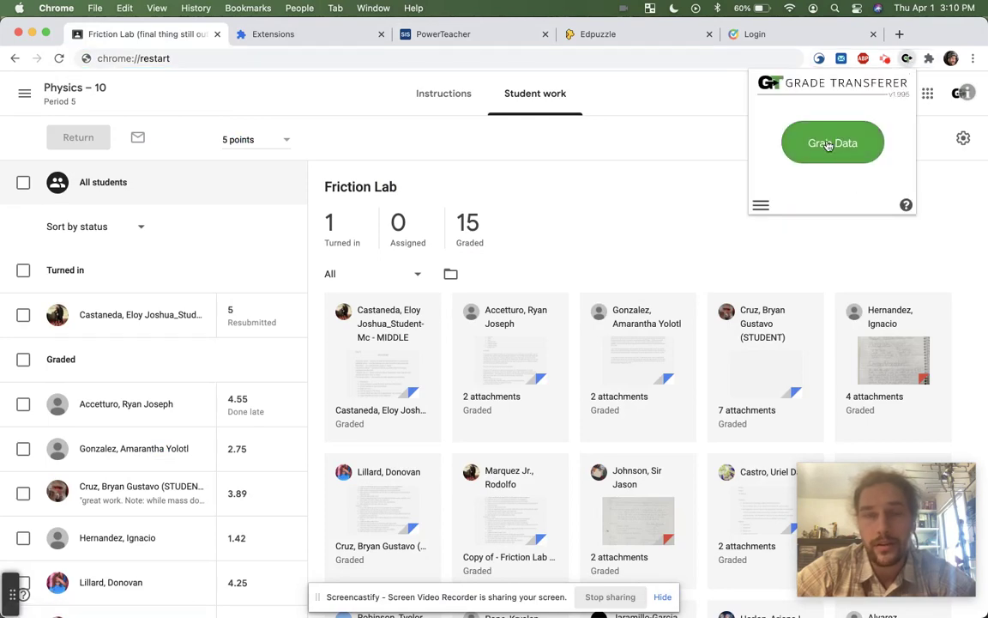
click(828, 144)
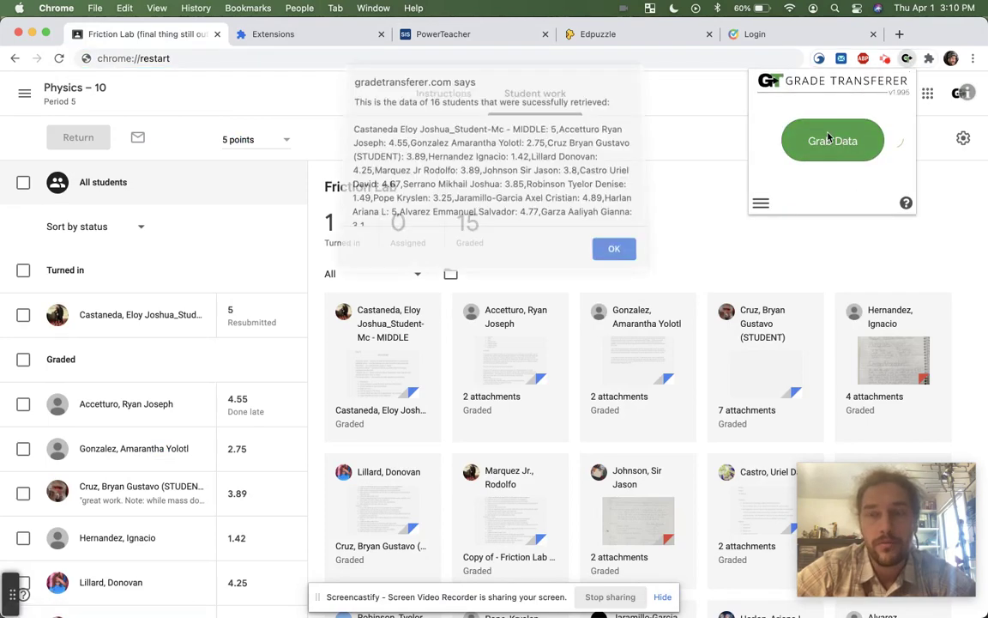
click(611, 253)
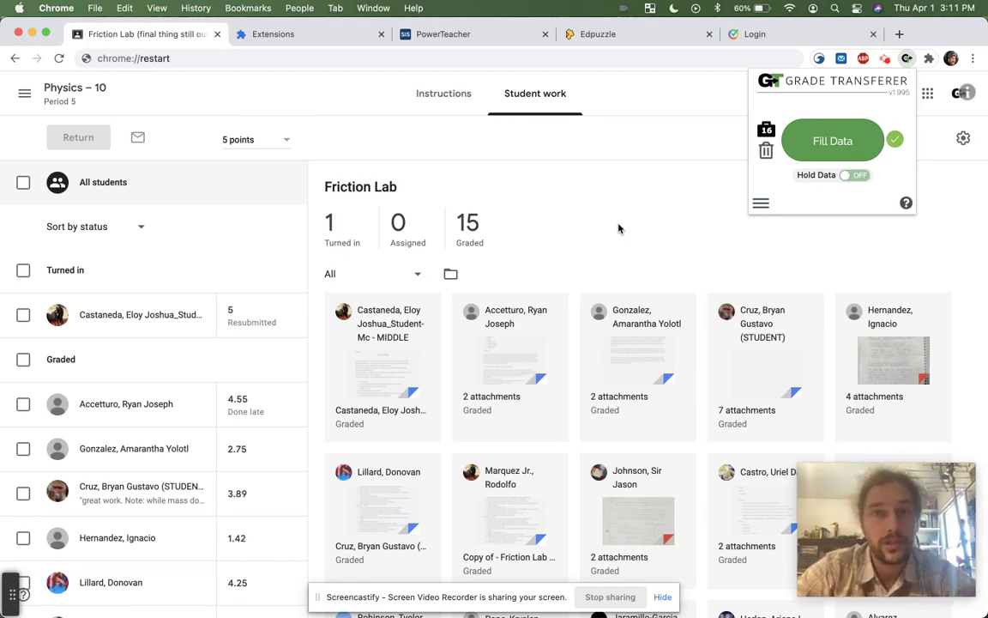
click(619, 228)
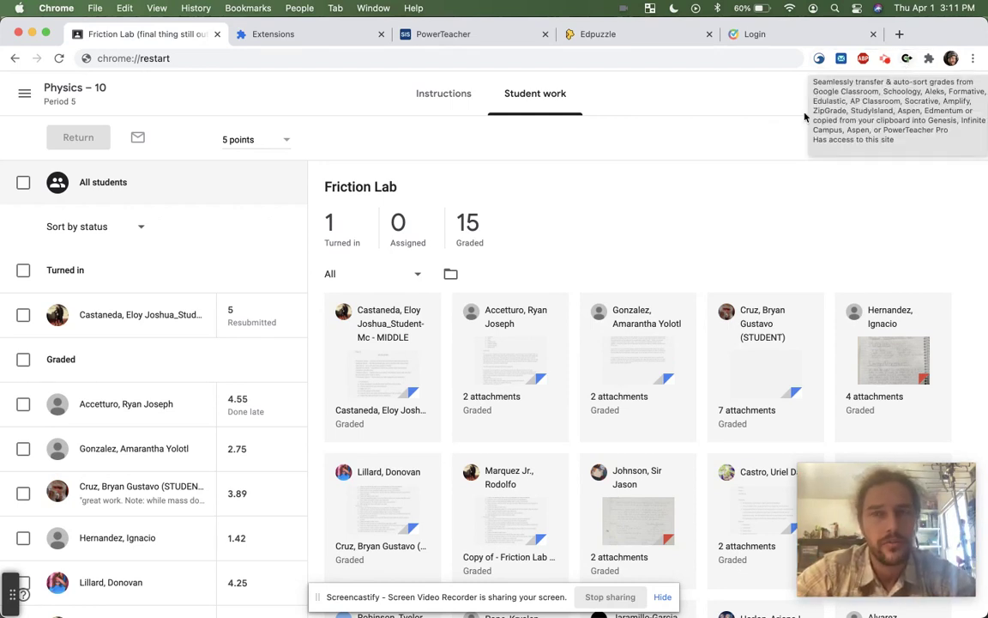
- Remove the Grade Transferer extension from Chrome
right_click(905, 63)
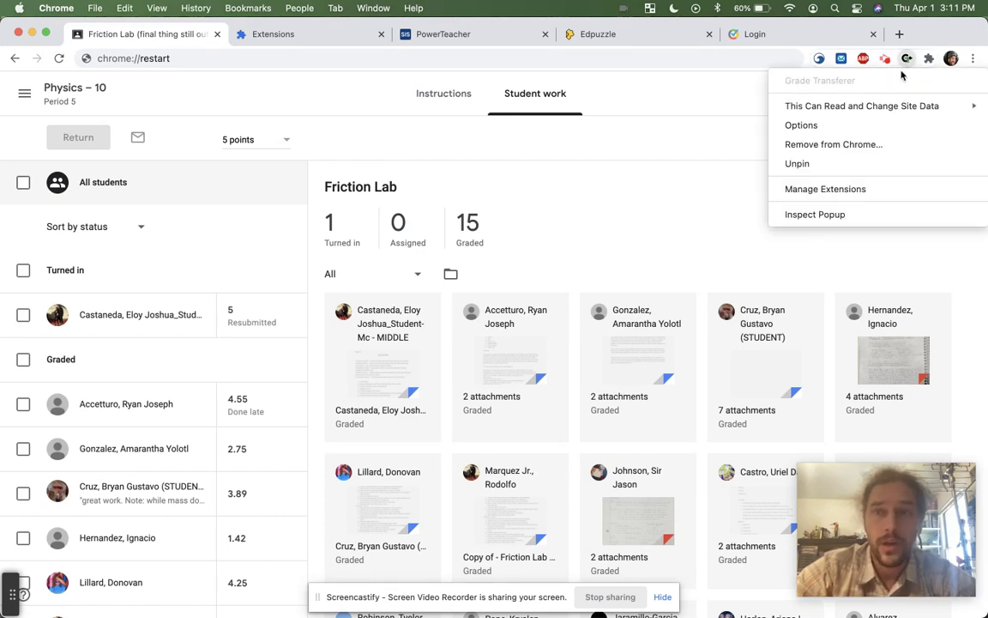
click(793, 145)
click(878, 128)
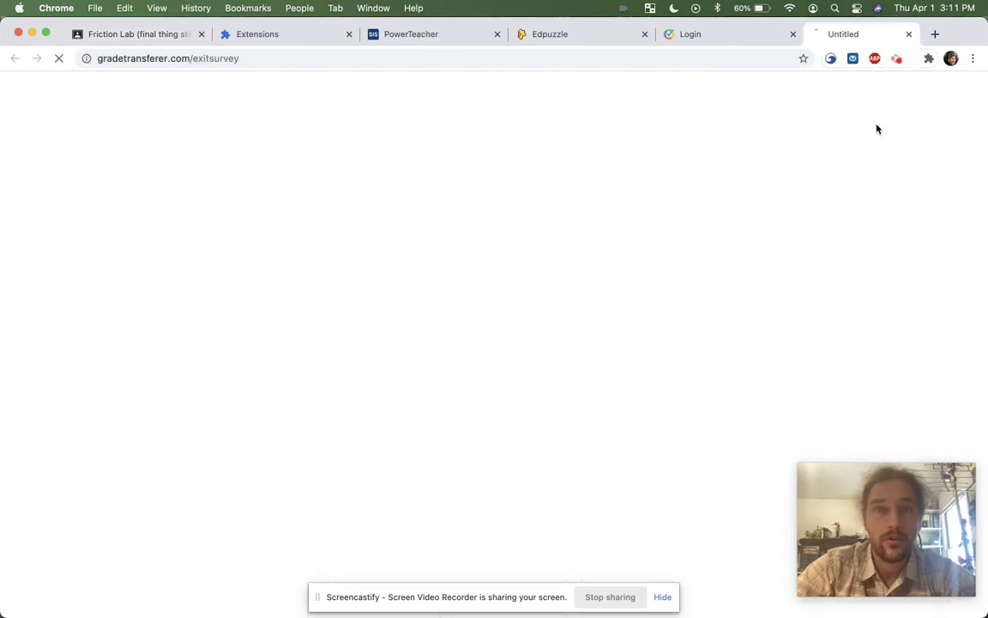
- Close the uninstall survey tab and load gradetransferer.com in a new tab
key(ctrl+shift+Tab)
key(super+t)
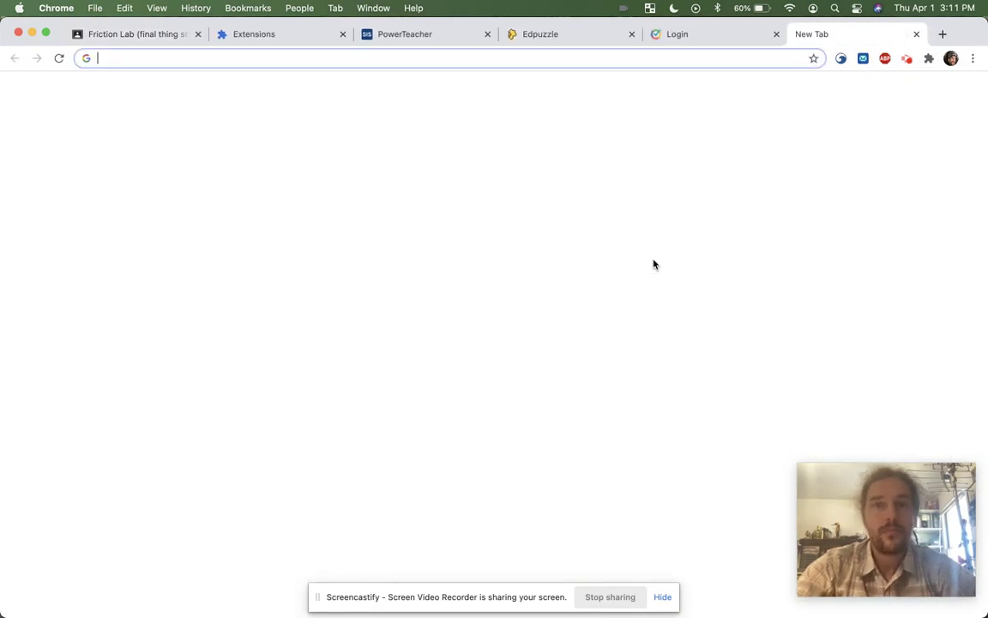
text(gr)
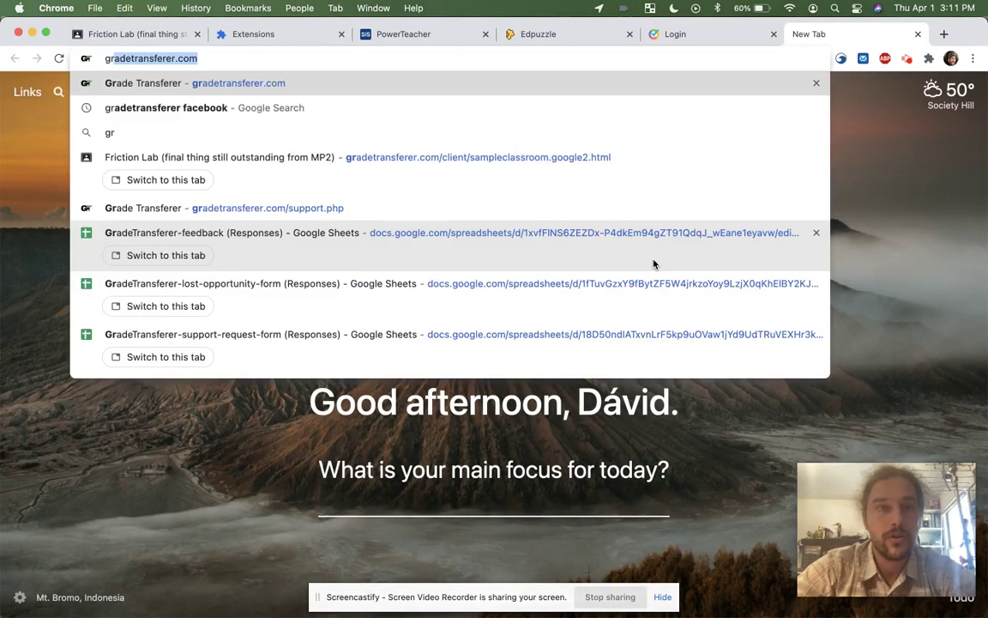
key(Return)
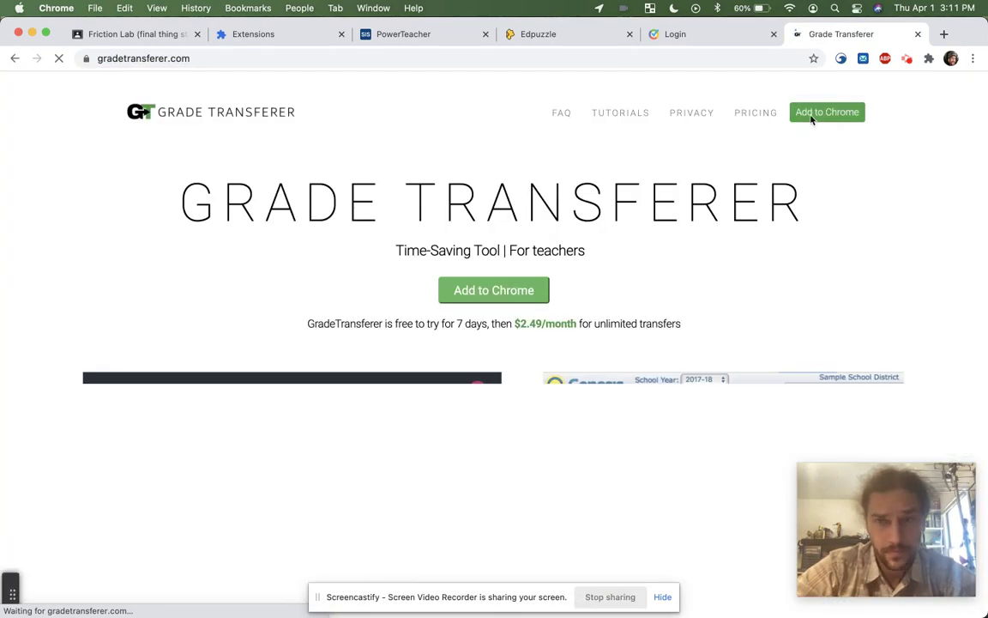
- Add Grade Transferer to Chrome from its Web Store listing and dismiss the added notice
click(814, 117)
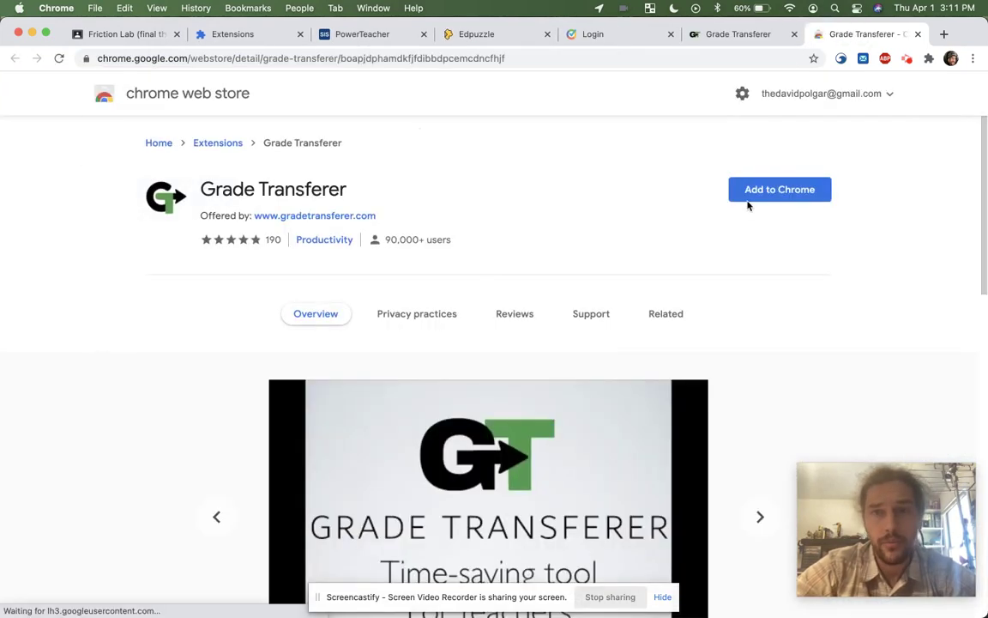
click(769, 191)
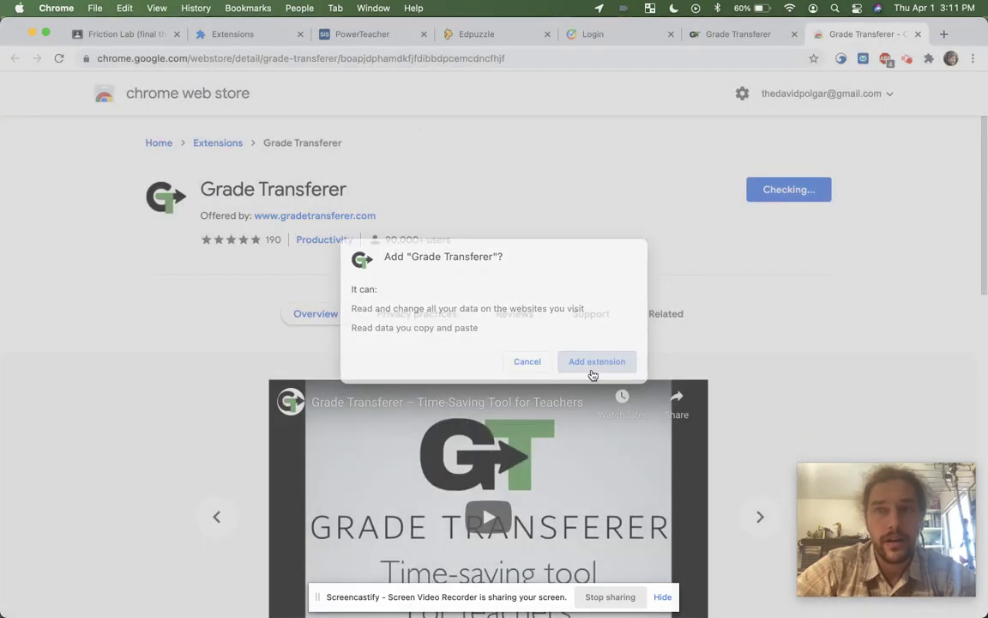
click(594, 361)
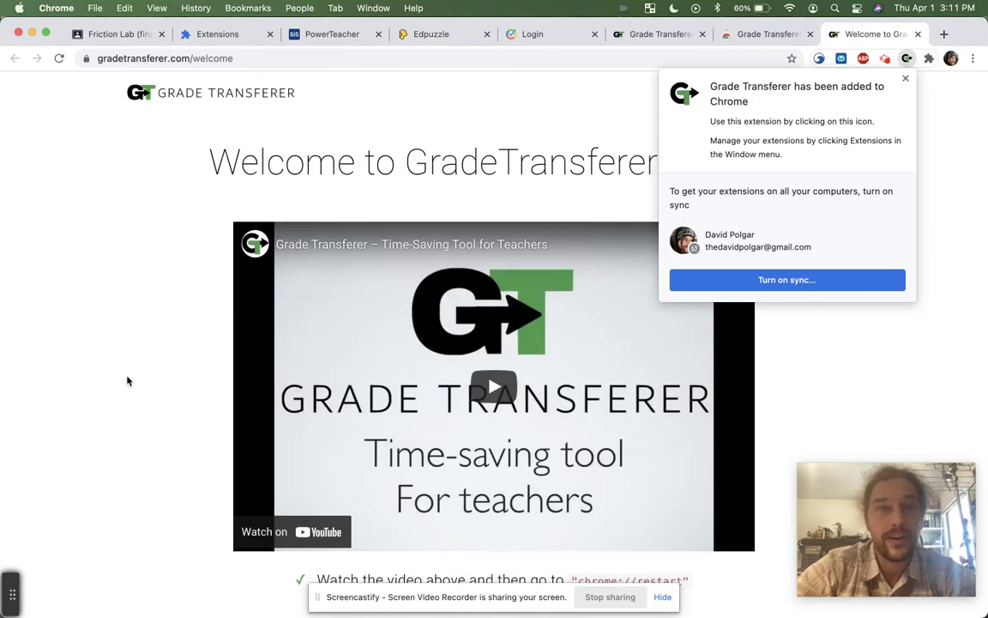
click(126, 379)
scroll(155, 382, down, 1)
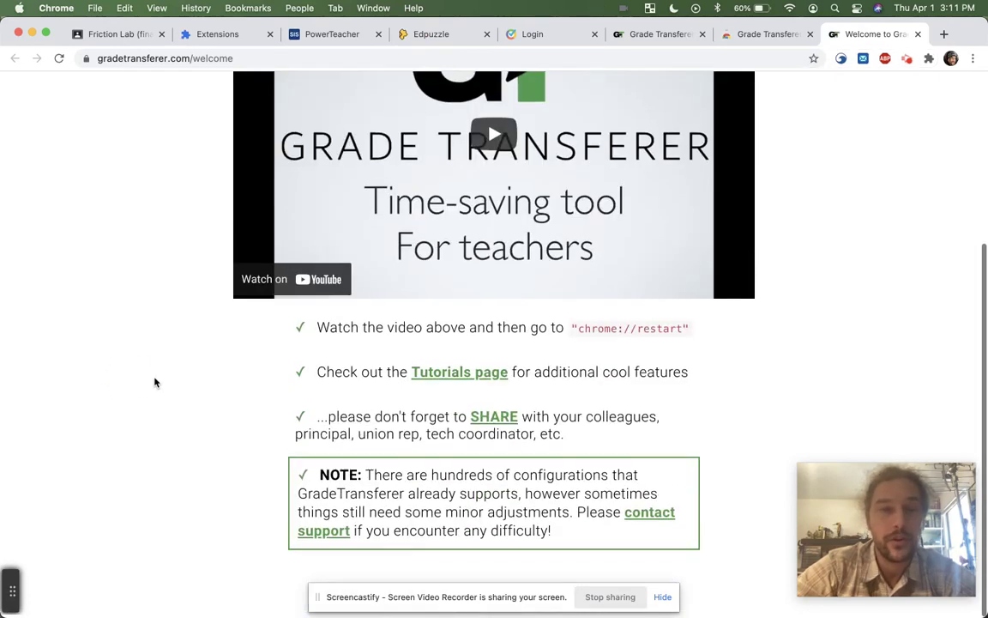
scroll(155, 383, up, 5)
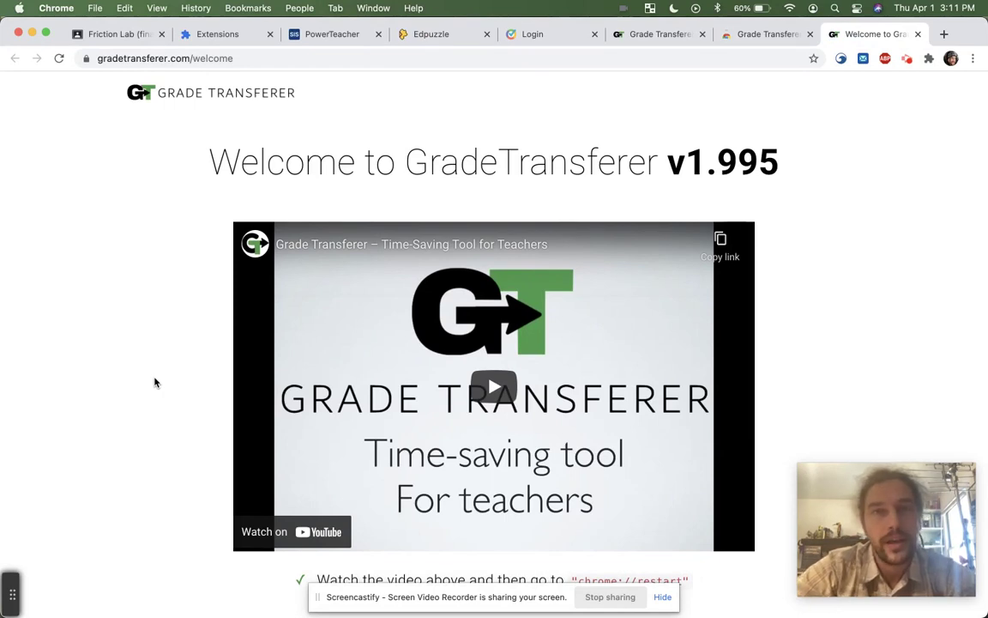
- Pin Grade Transferer to the toolbar, refresh it, and reopen its popup showing sign-in options
click(928, 58)
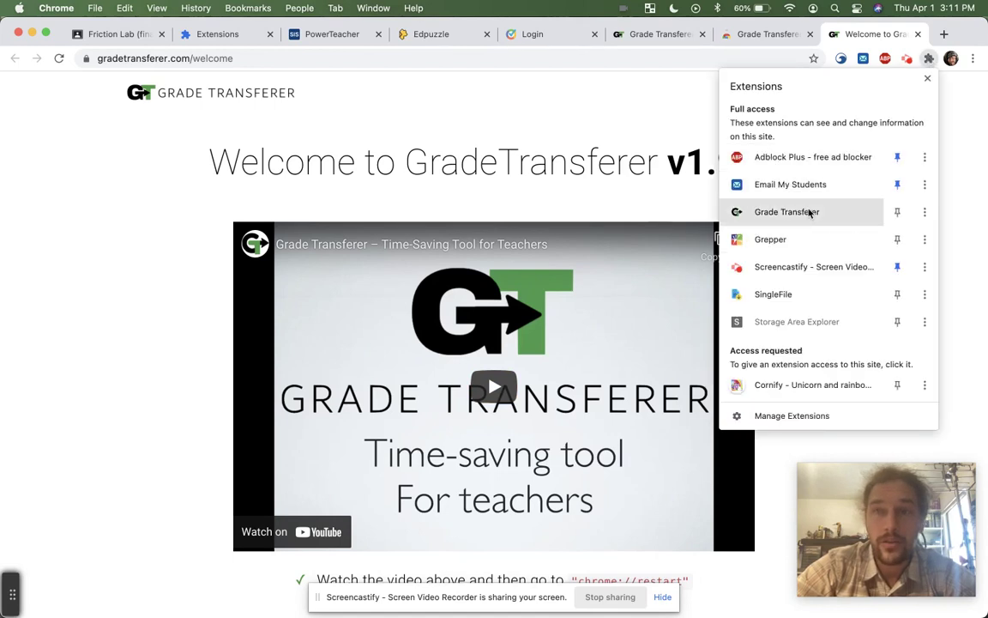
click(897, 212)
click(960, 157)
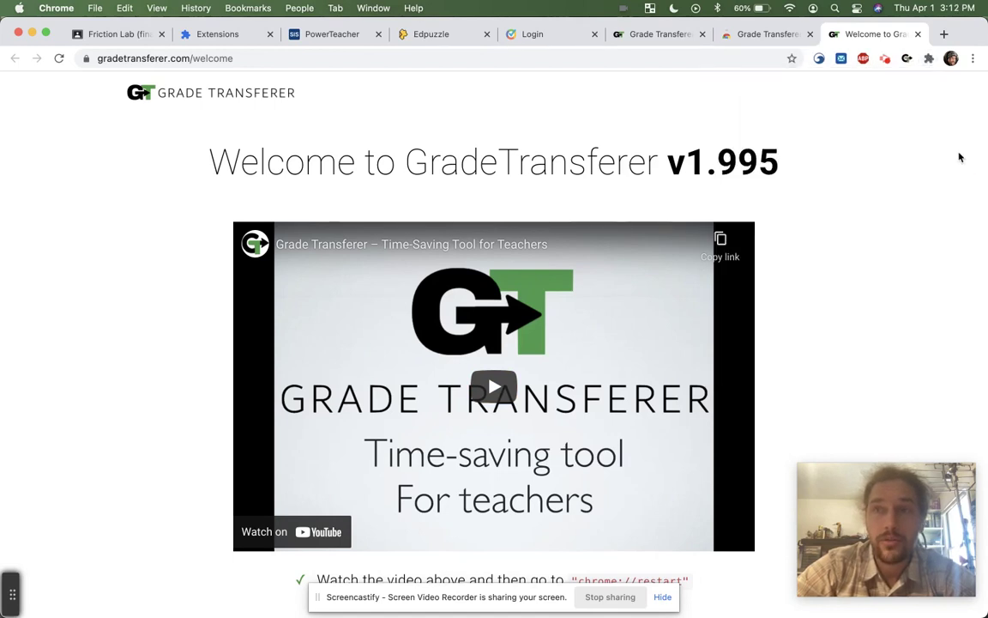
click(906, 59)
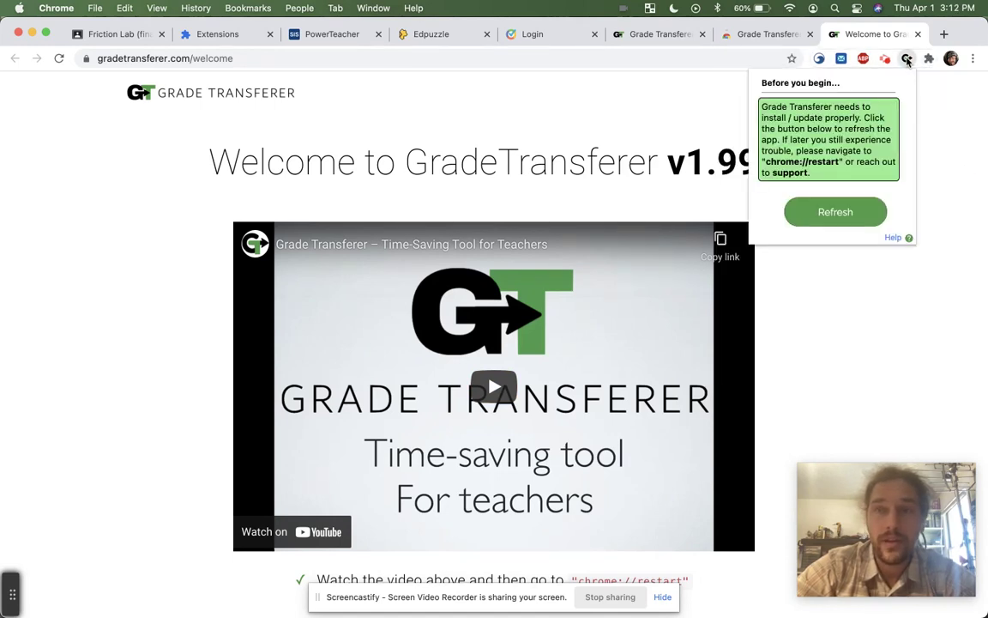
click(831, 216)
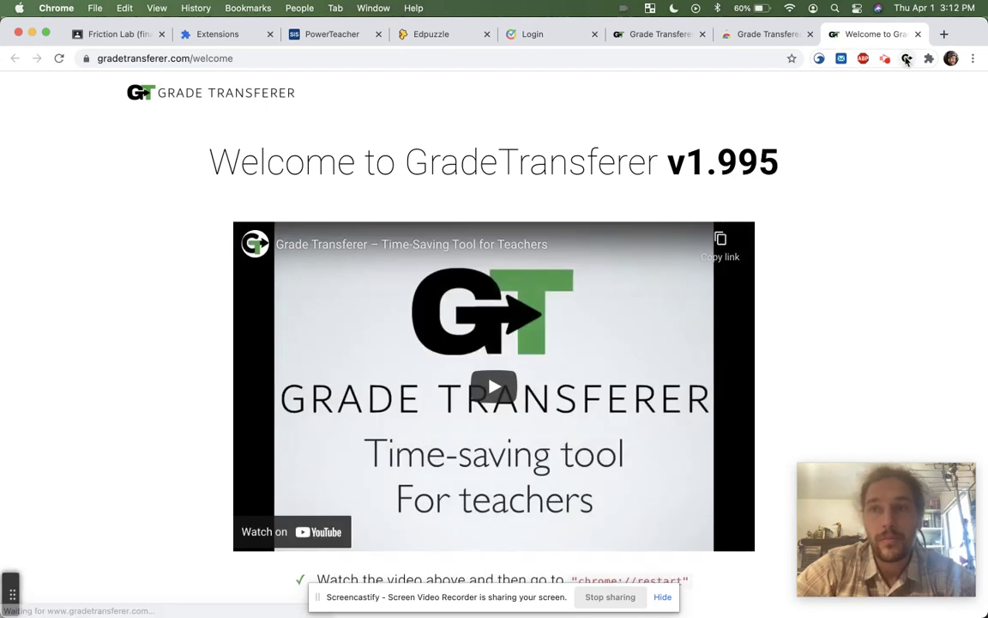
click(907, 59)
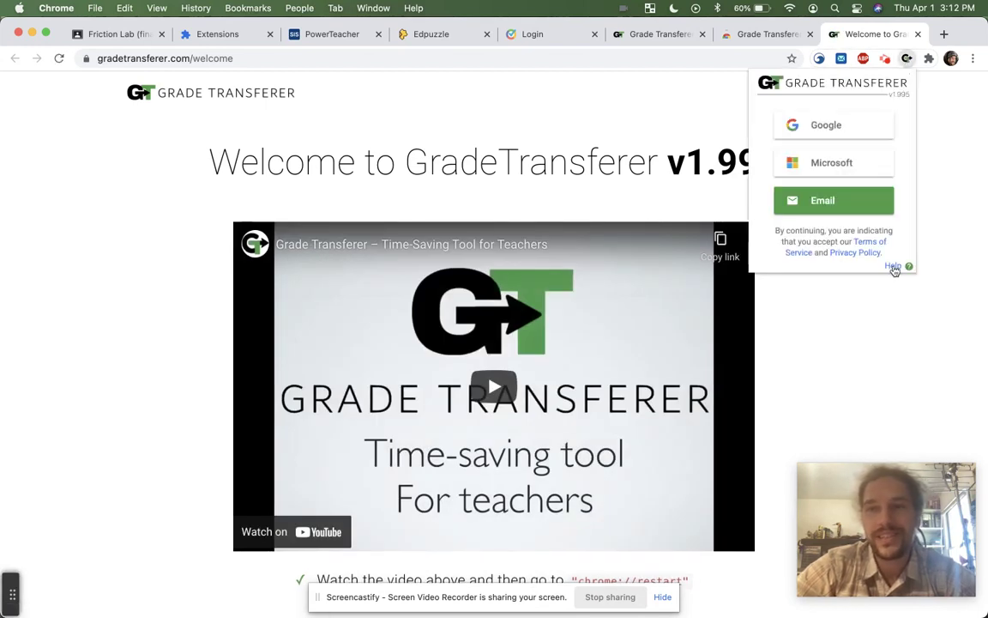